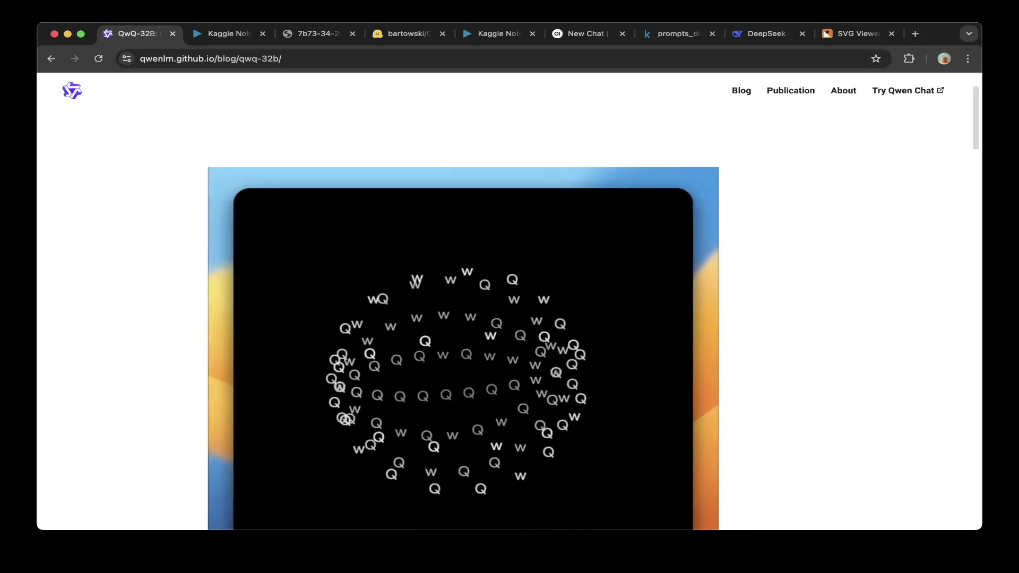
# Step: Review the QwQ-32B blog post's Performance benchmark chart and its Reinforcement Learning section
pyautogui.scroll(-15, 509, 319)
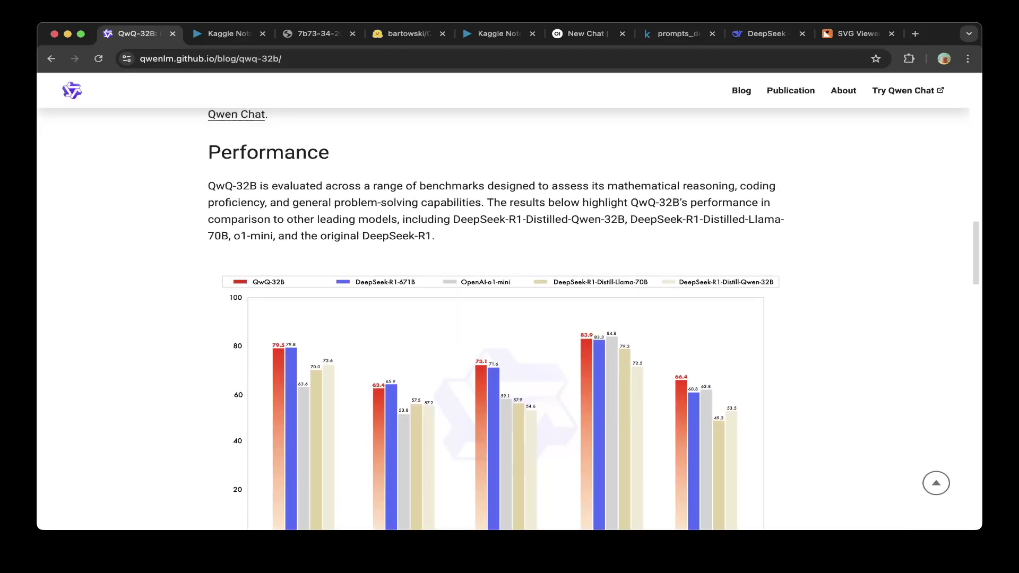
pyautogui.scroll(-3, 510, 318)
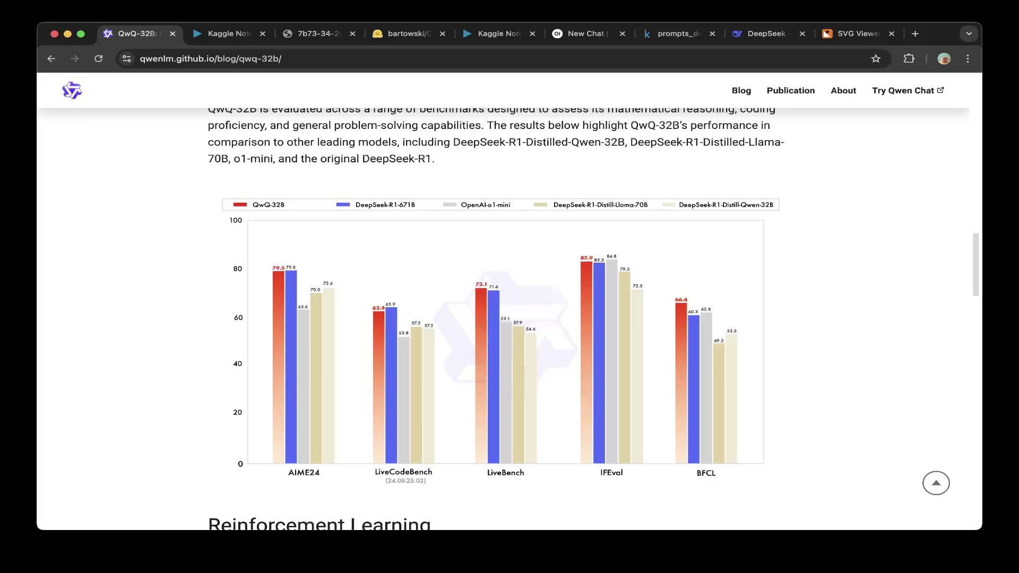
pyautogui.scroll(-6, 509, 318)
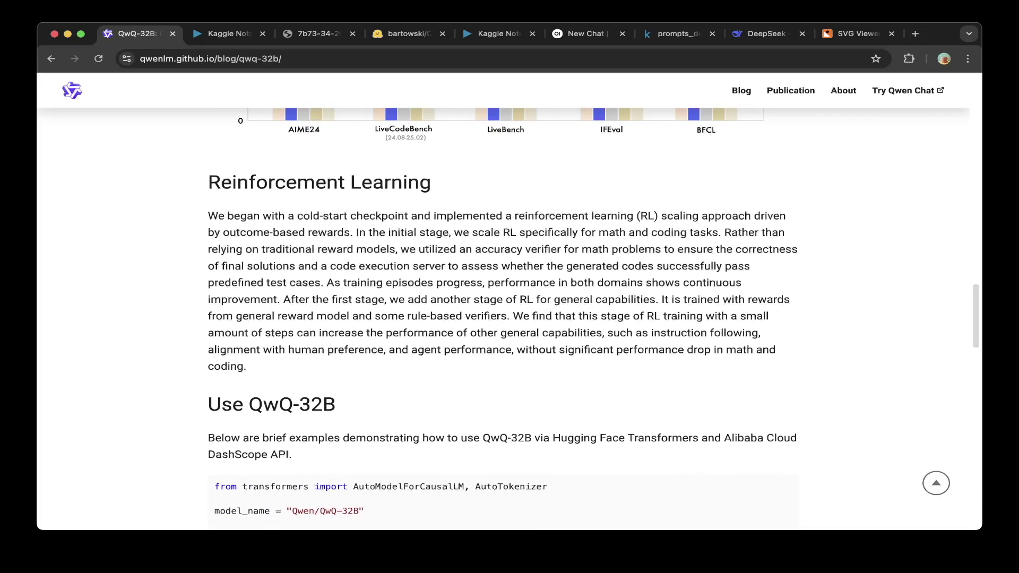
pyautogui.scroll(5, 510, 319)
pyautogui.scroll(1, 510, 318)
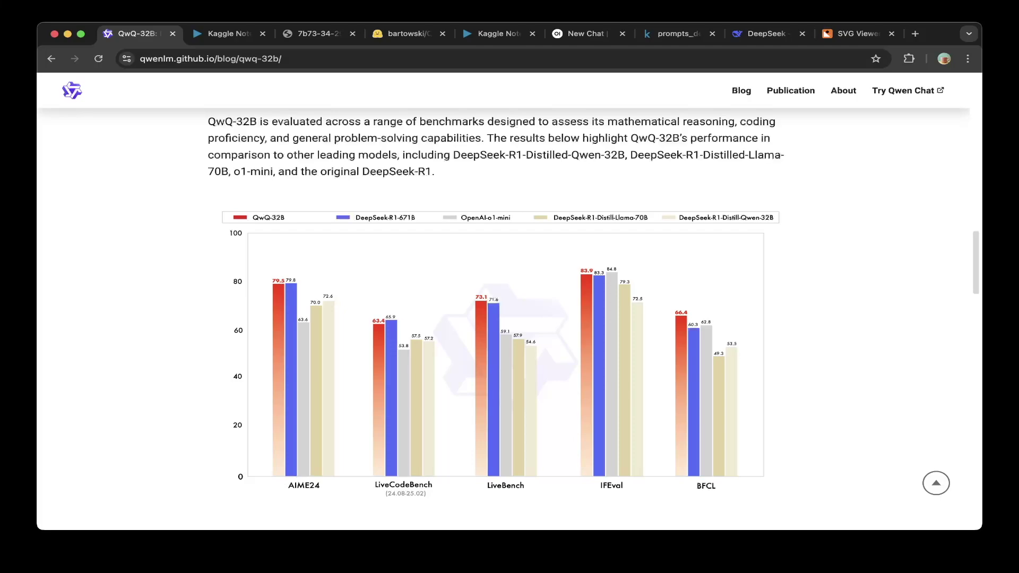
# Step: Look over the two running Kaggle notebooks, openwebui_public and vllm_public, ending at the vllm serve command
pyautogui.click(228, 35)
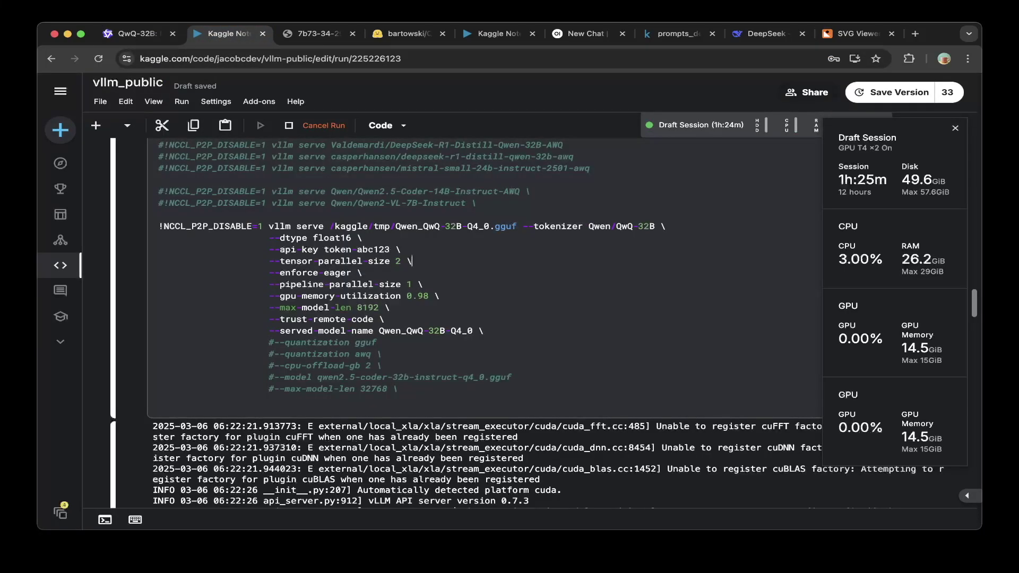
pyautogui.press('super+1')
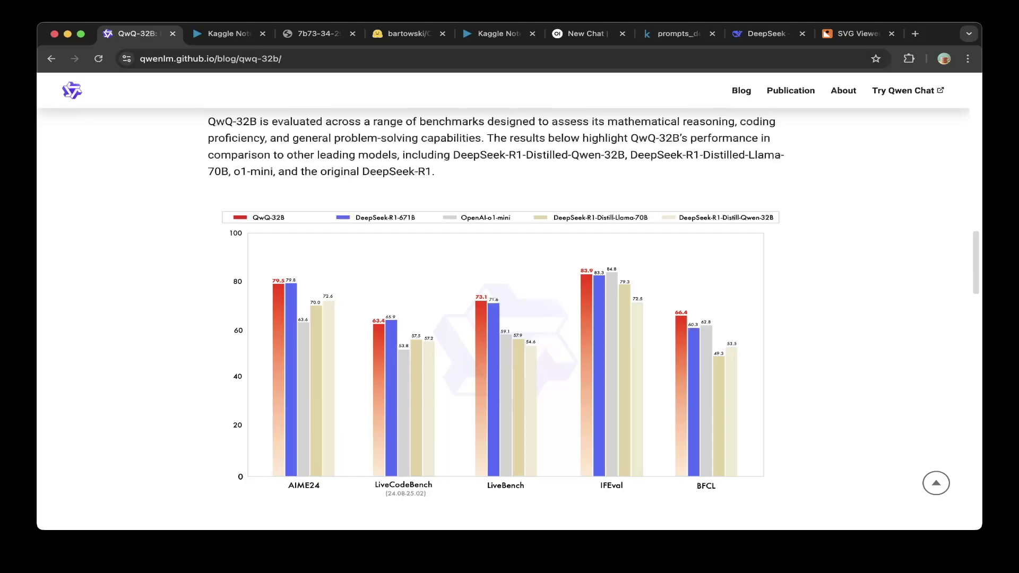
pyautogui.press('super+2')
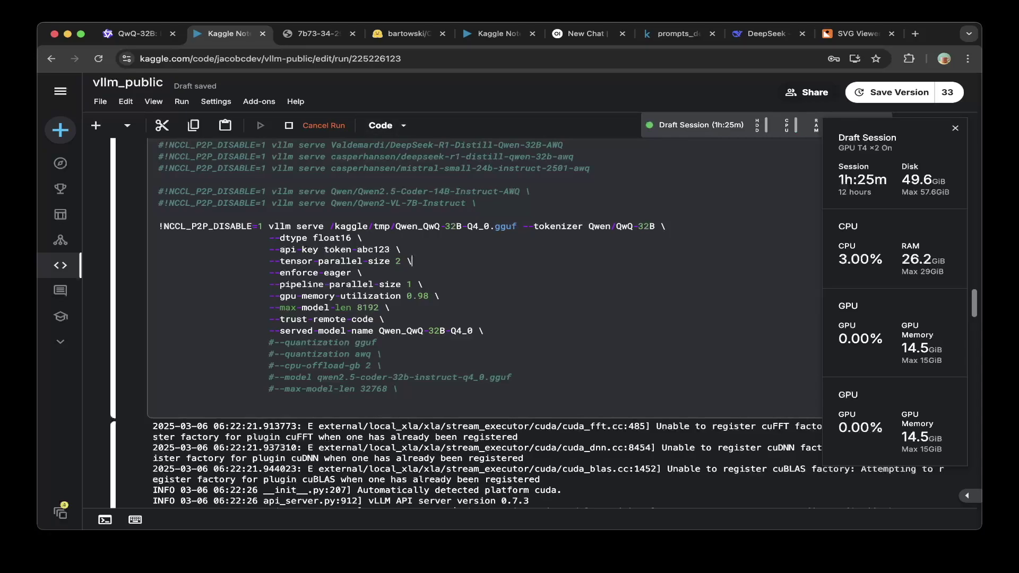
pyautogui.press('super+5')
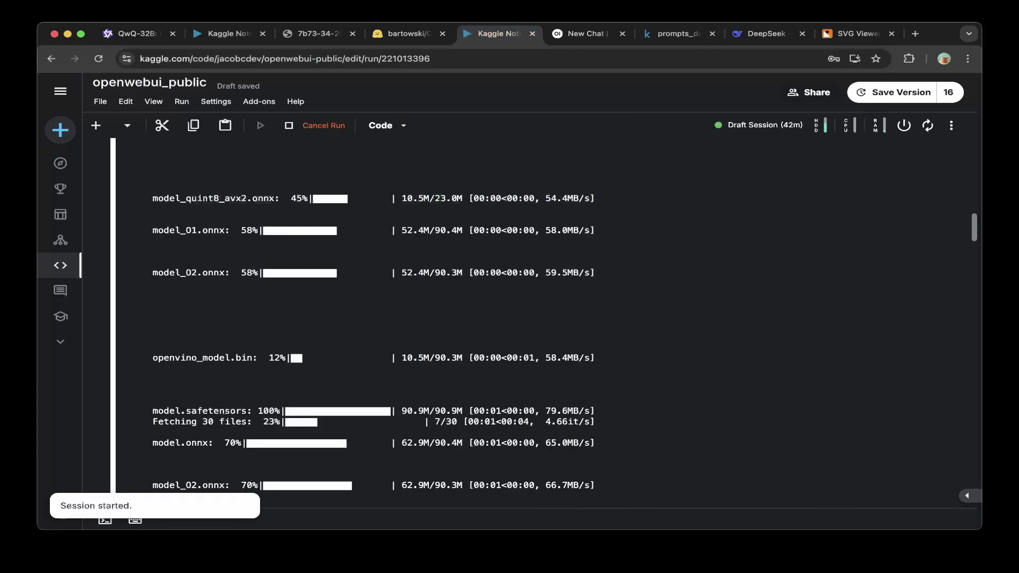
pyautogui.press('super+2')
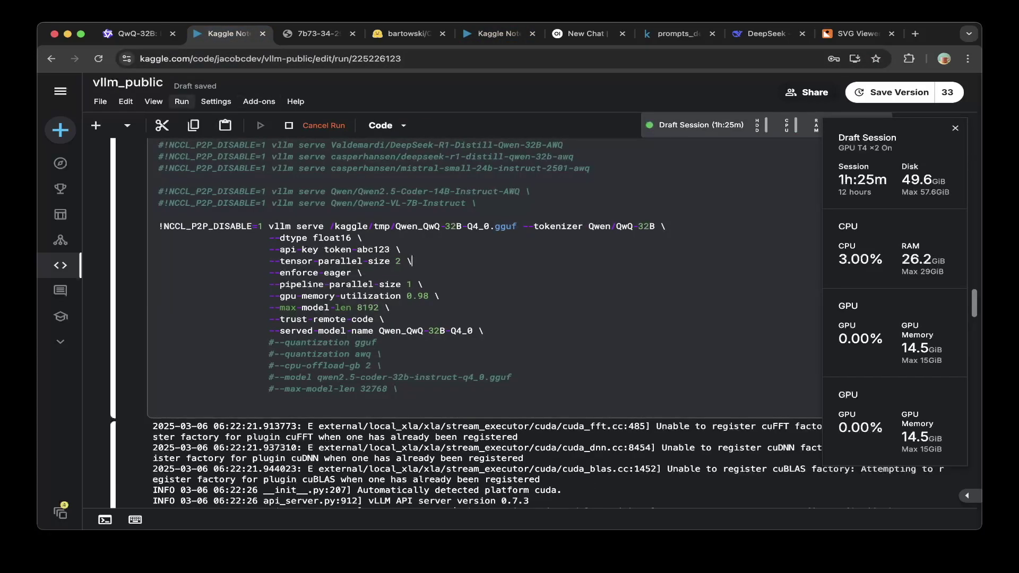
pyautogui.click(318, 226)
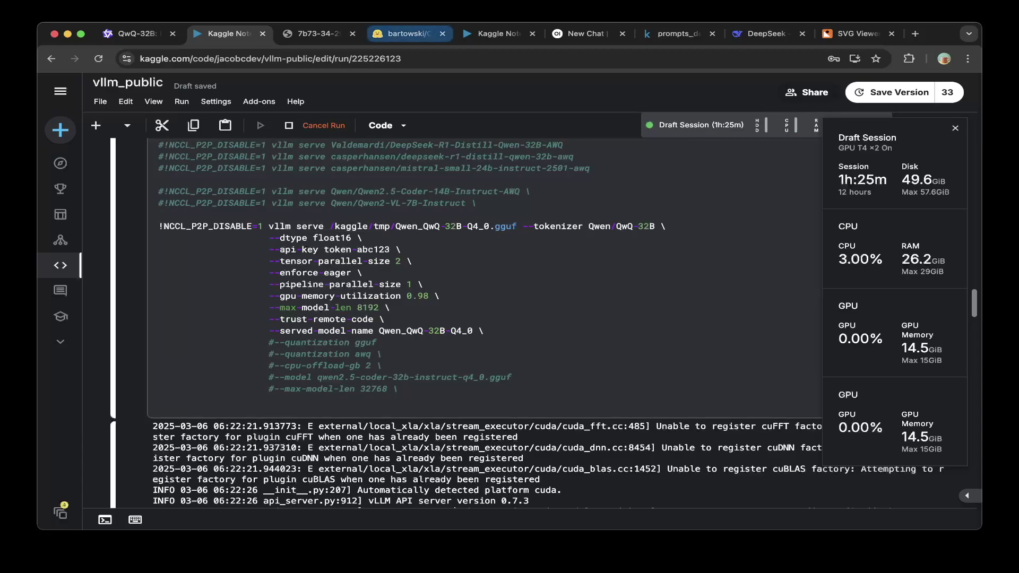
# Step: Browse the quantized GGUF files in the Qwen_QwQ-32B-GGUF repository on Hugging Face, down to the Q4 to Q8 variants
pyautogui.click(404, 34)
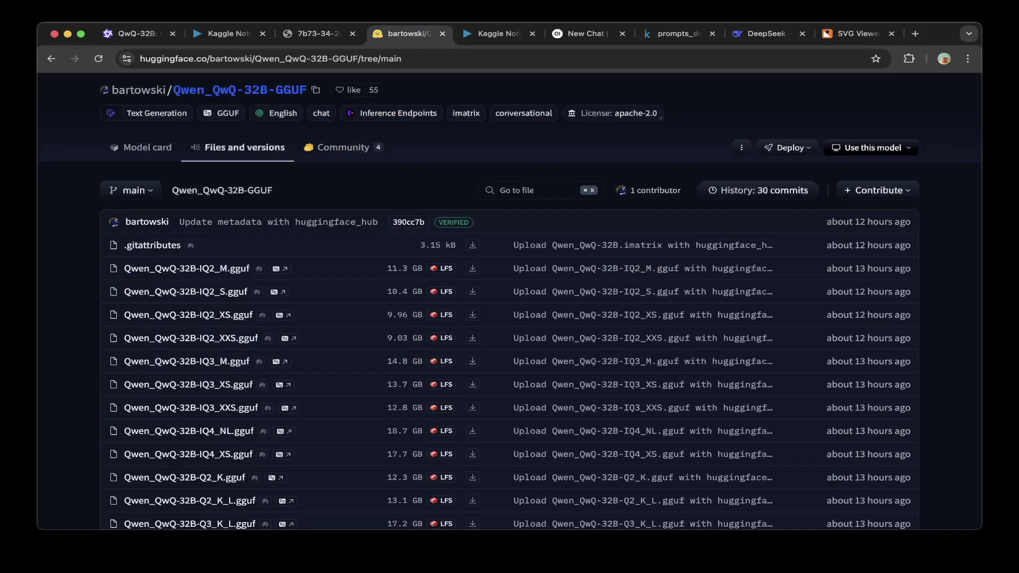
pyautogui.scroll(-5, 509, 302)
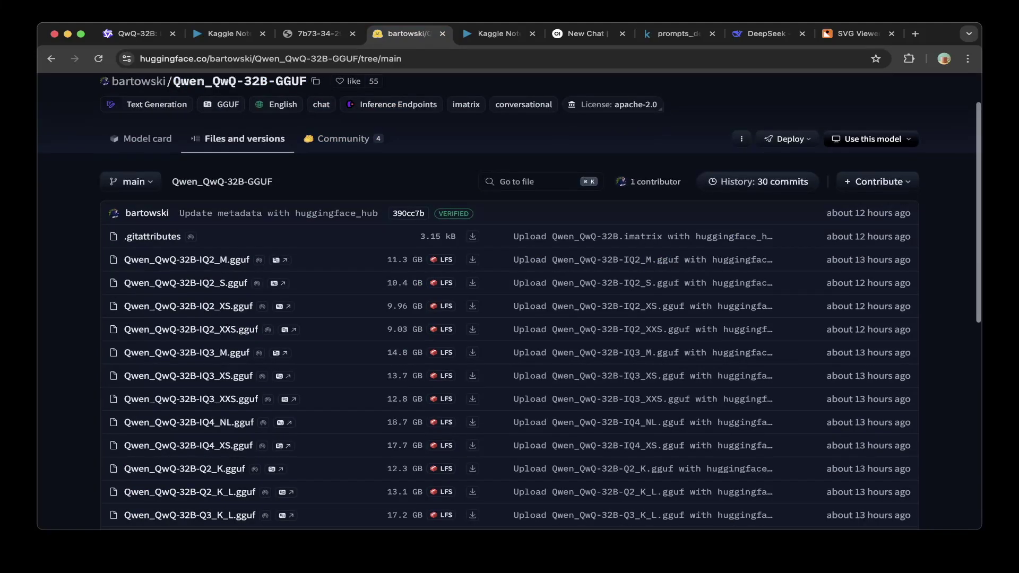
pyautogui.scroll(-3, 184, 283)
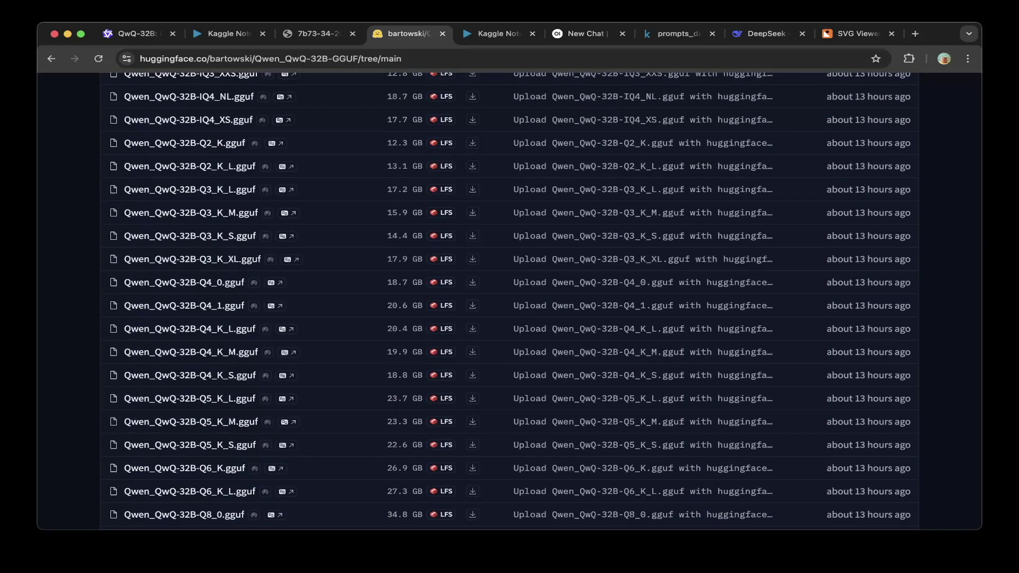
# Step: Examine the vllm serve command in the vllm_public notebook, including its model path, tokenizer, maximum model length and served model name
pyautogui.click(228, 34)
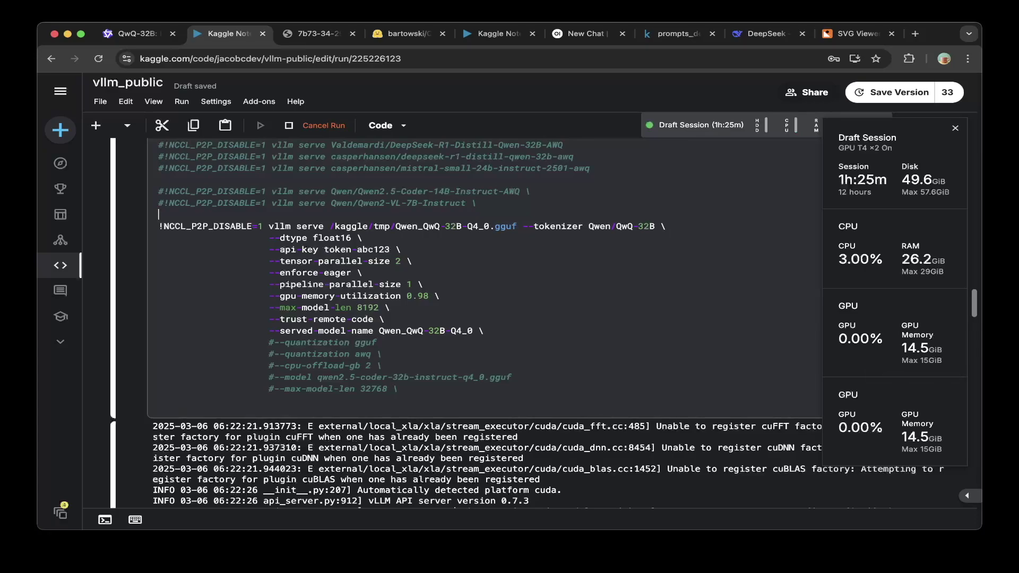
pyautogui.moveTo(516, 227); pyautogui.dragTo(326, 227)
pyautogui.click(413, 261)
pyautogui.moveTo(588, 226); pyautogui.dragTo(666, 227)
pyautogui.click(666, 227)
pyautogui.click(391, 308)
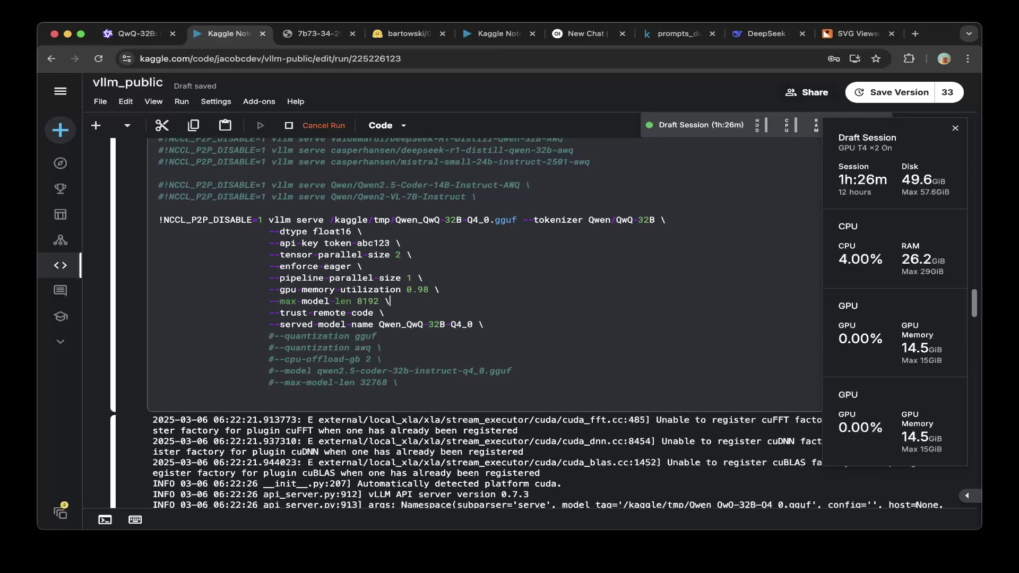
pyautogui.click(483, 325)
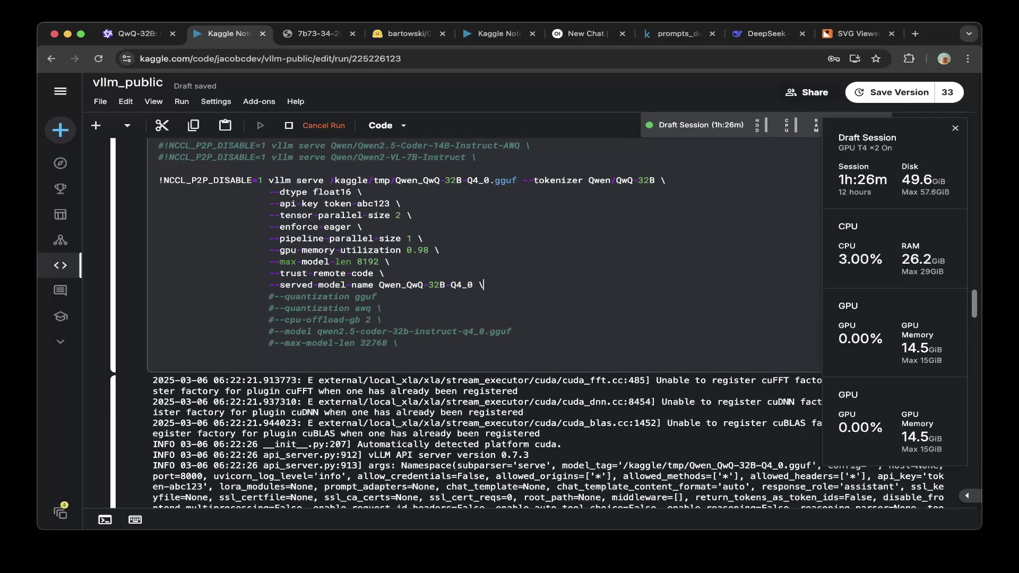
# Step: Check the Start Open WebUI cell, then read the Open WebUI chat about counting the letter "a" in "alibaba"
pyautogui.click(499, 34)
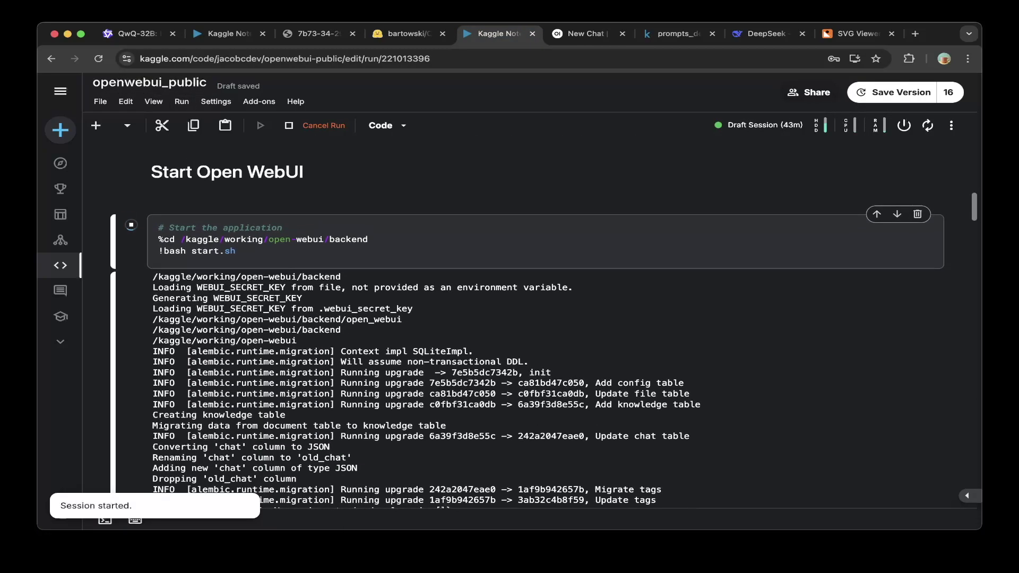
pyautogui.press('super+6')
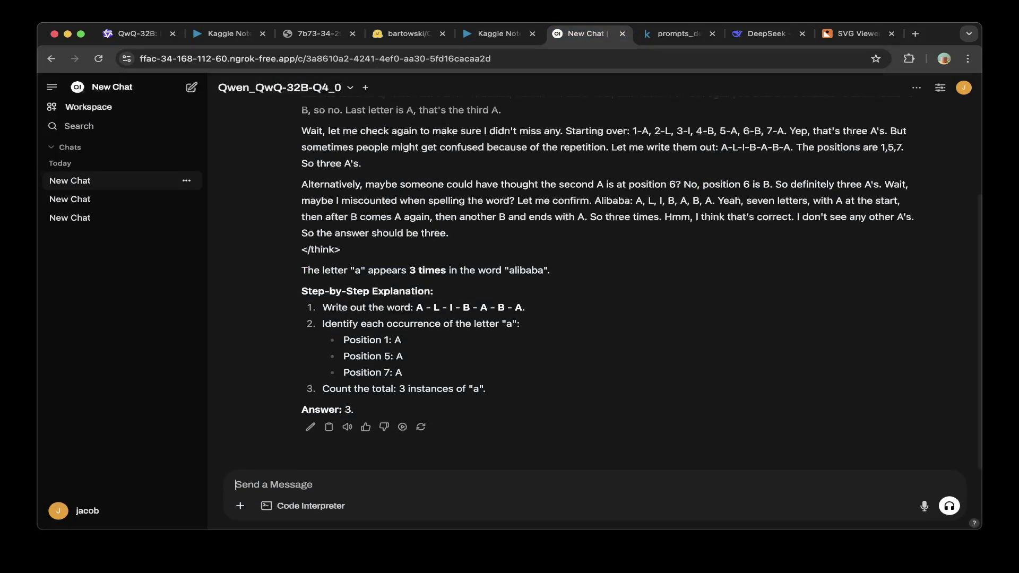
pyautogui.scroll(3, 595, 282)
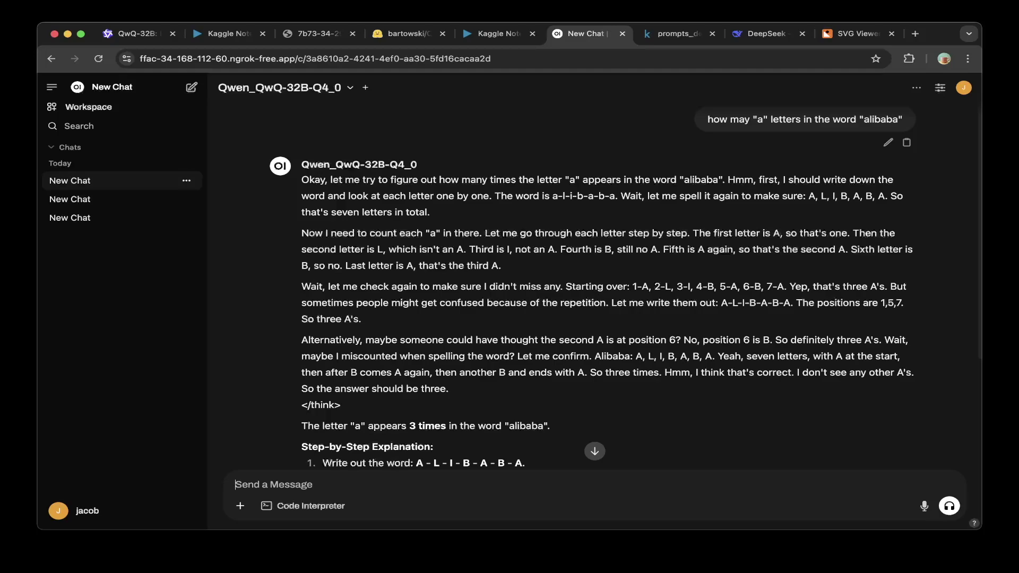
pyautogui.scroll(-2, 625, 289)
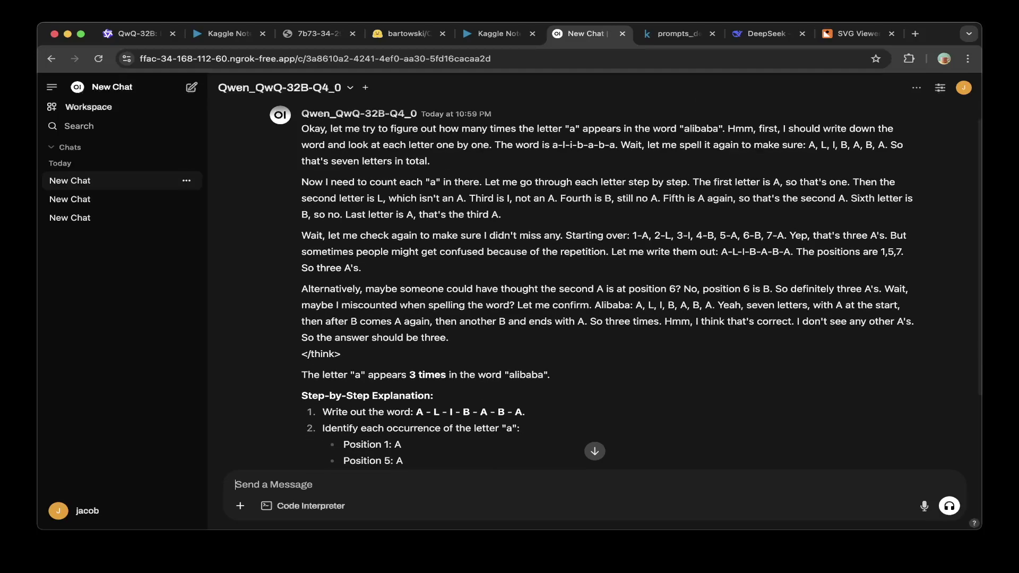
pyautogui.scroll(-4, 626, 280)
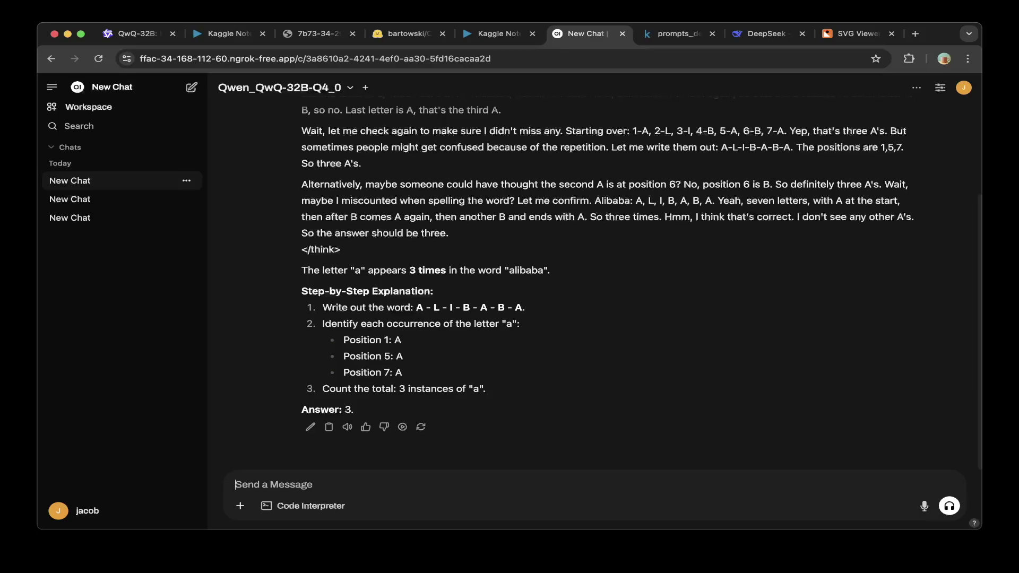
# Step: Open the second chat in the history and read the model's reasoning and answer on the capital of the country ending in 'hia'
pyautogui.click(101, 200)
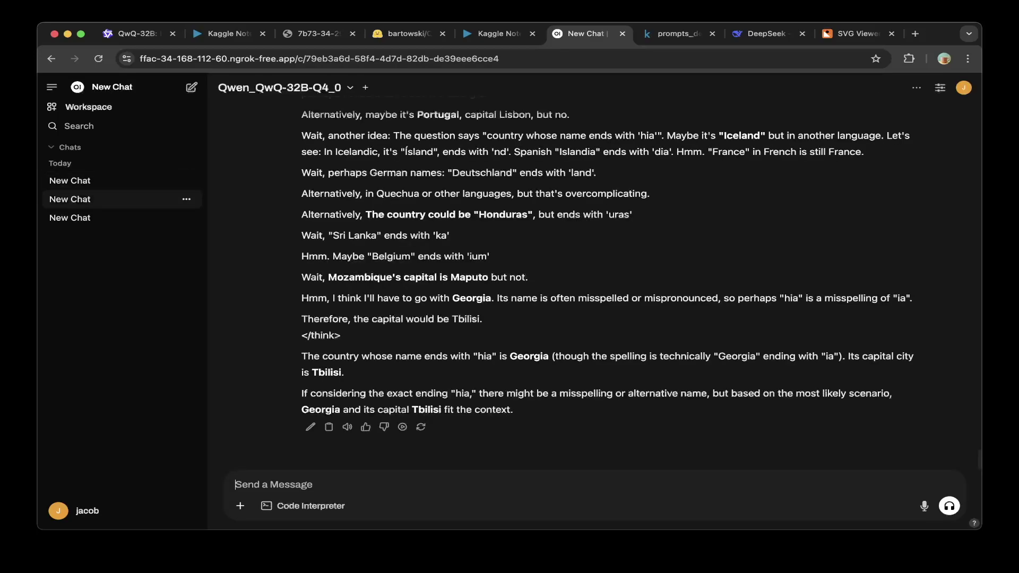
pyautogui.scroll(20, 595, 452)
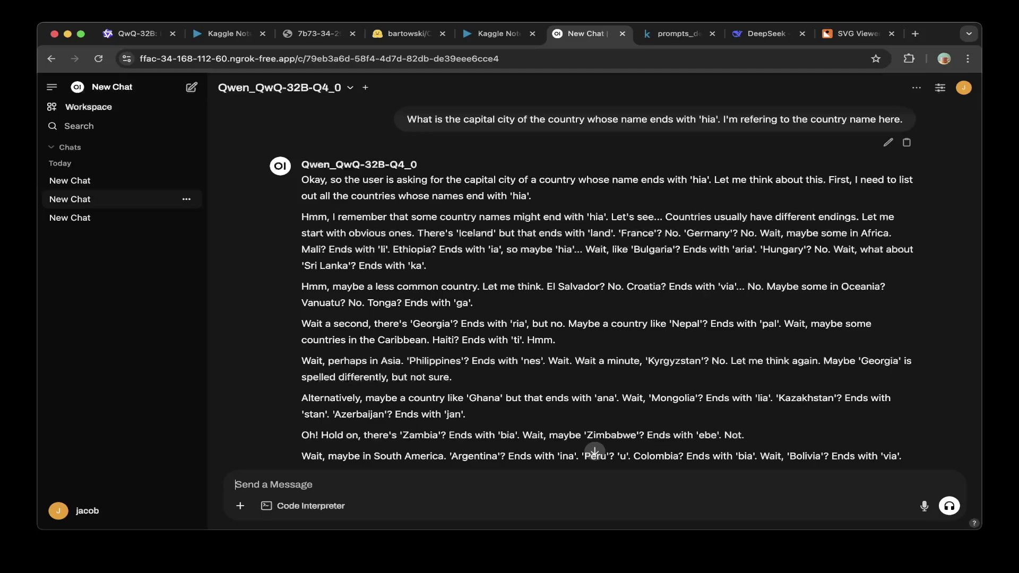
pyautogui.scroll(-4, 594, 452)
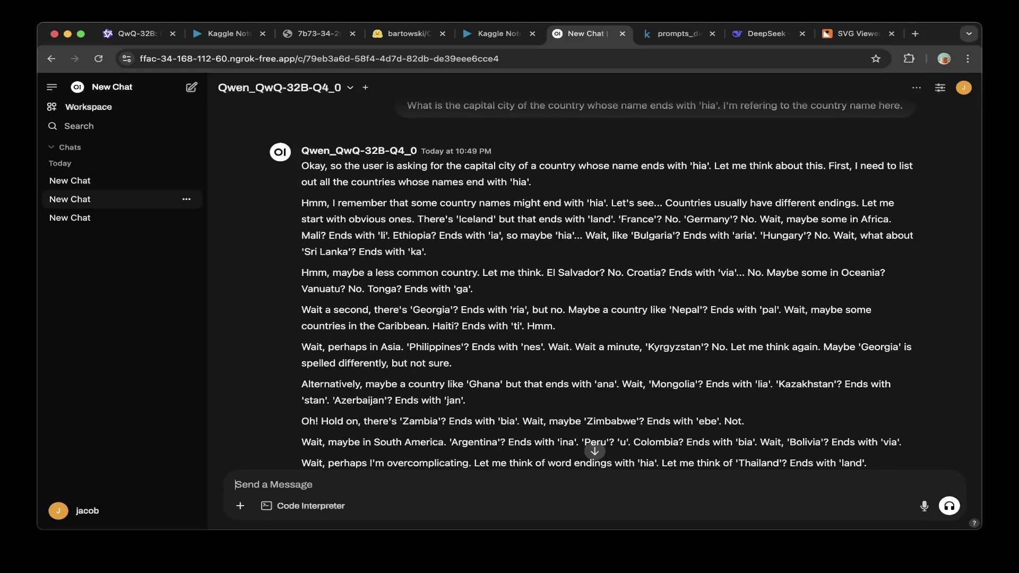
pyautogui.scroll(3, 594, 451)
pyautogui.scroll(1, 595, 451)
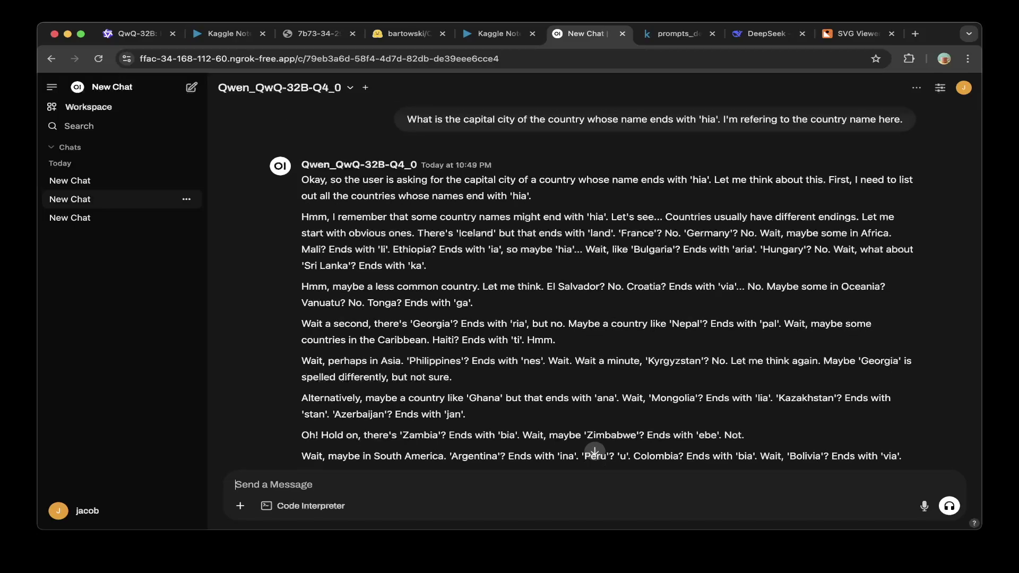
pyautogui.scroll(-20, 595, 452)
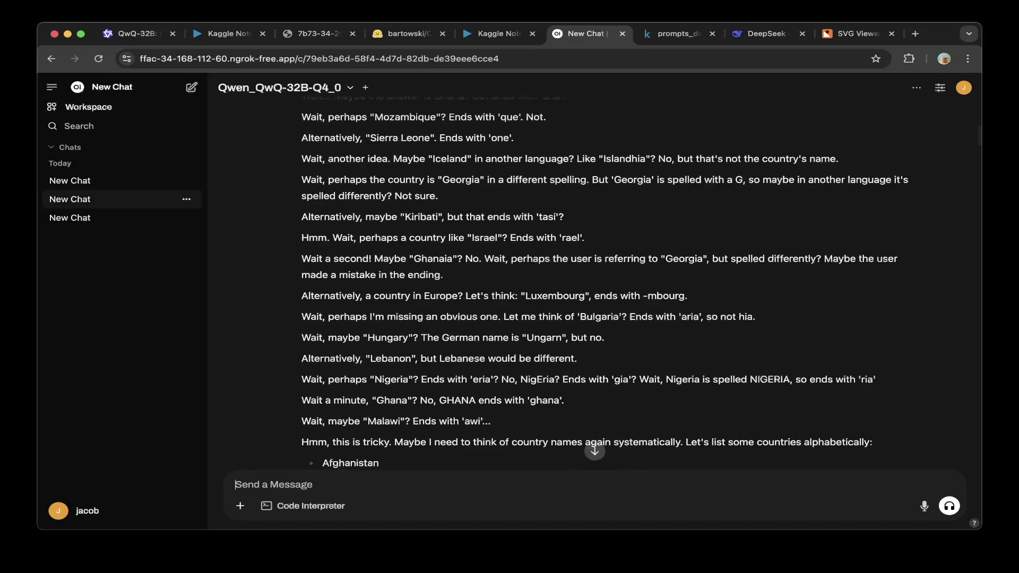
pyautogui.scroll(-20, 594, 452)
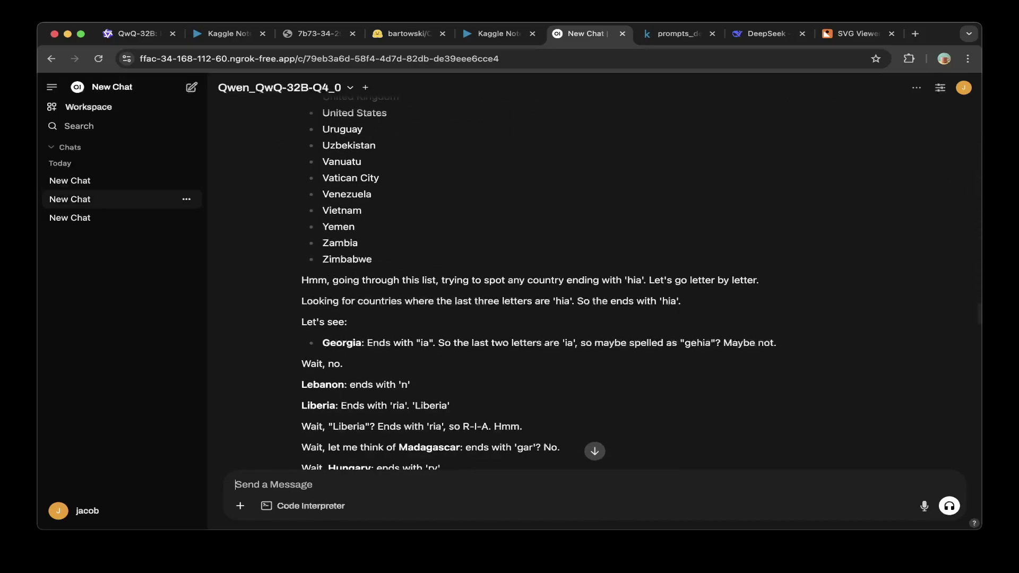
pyautogui.scroll(1, 595, 451)
pyautogui.scroll(-20, 595, 452)
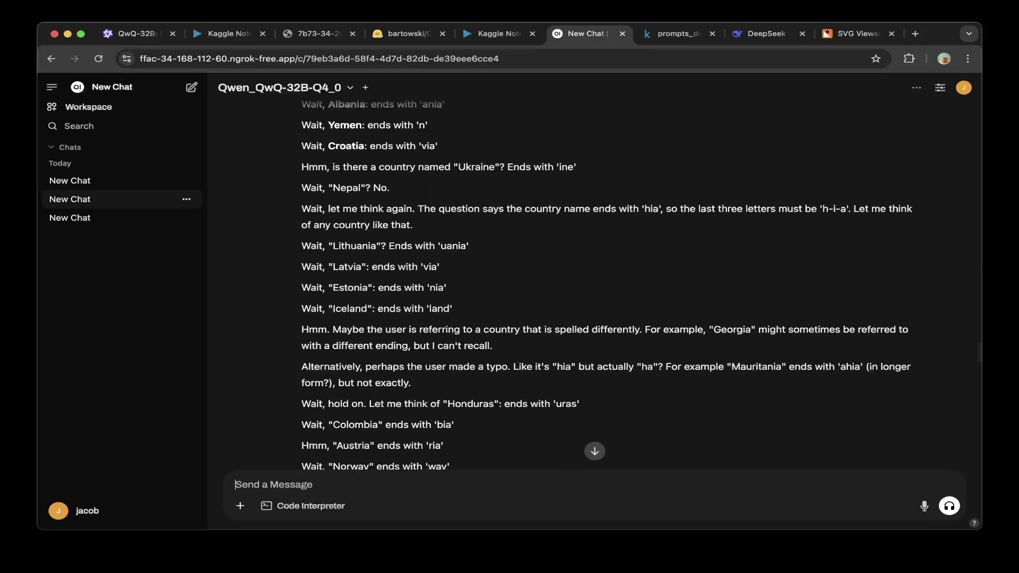
pyautogui.scroll(-15, 595, 451)
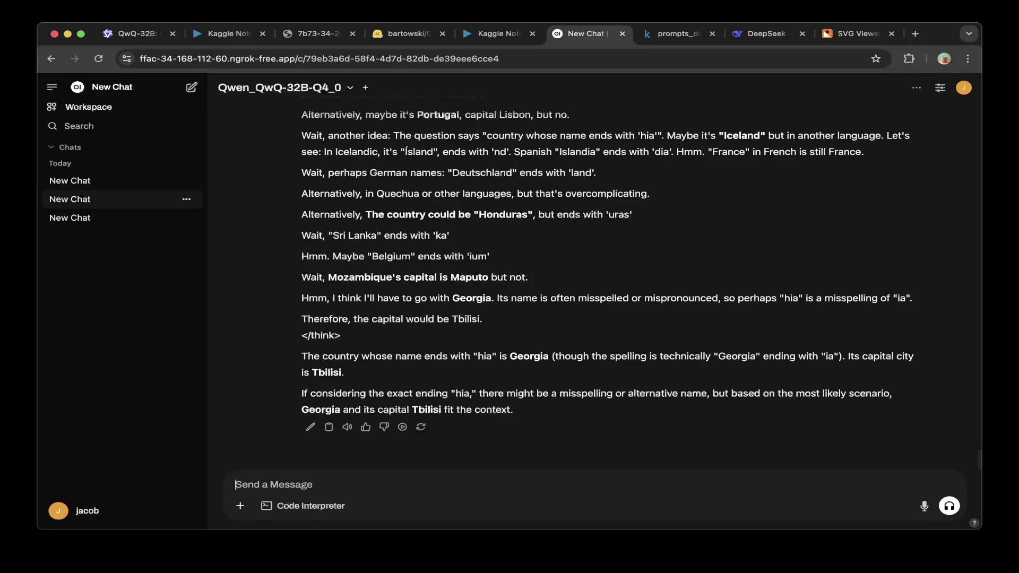
# Step: Switch to the DeepSeek chat and read its R1 reasoning and answer to the same 'hia' capital city question
pyautogui.scroll(3, 608, 282)
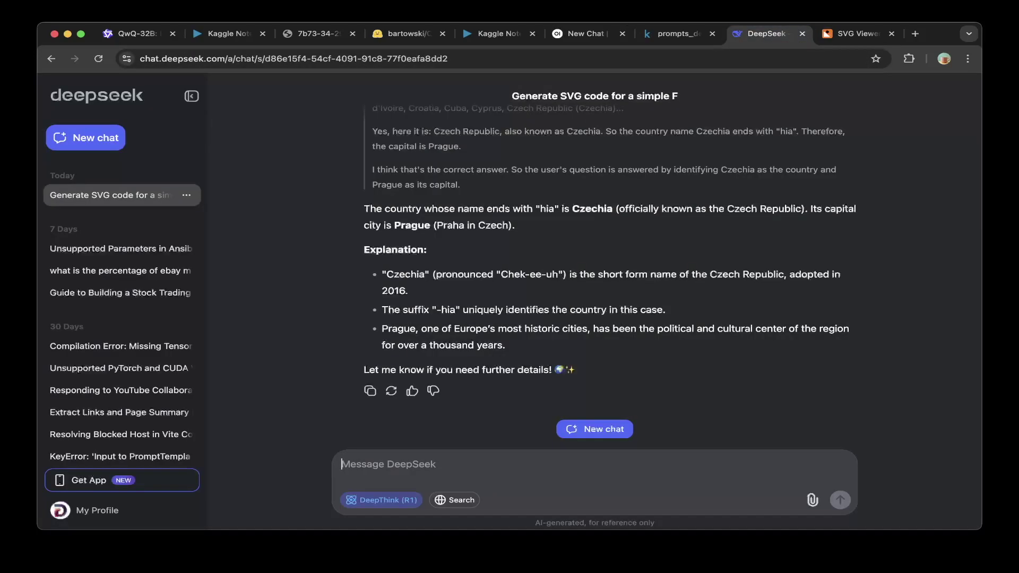
pyautogui.scroll(3, 595, 277)
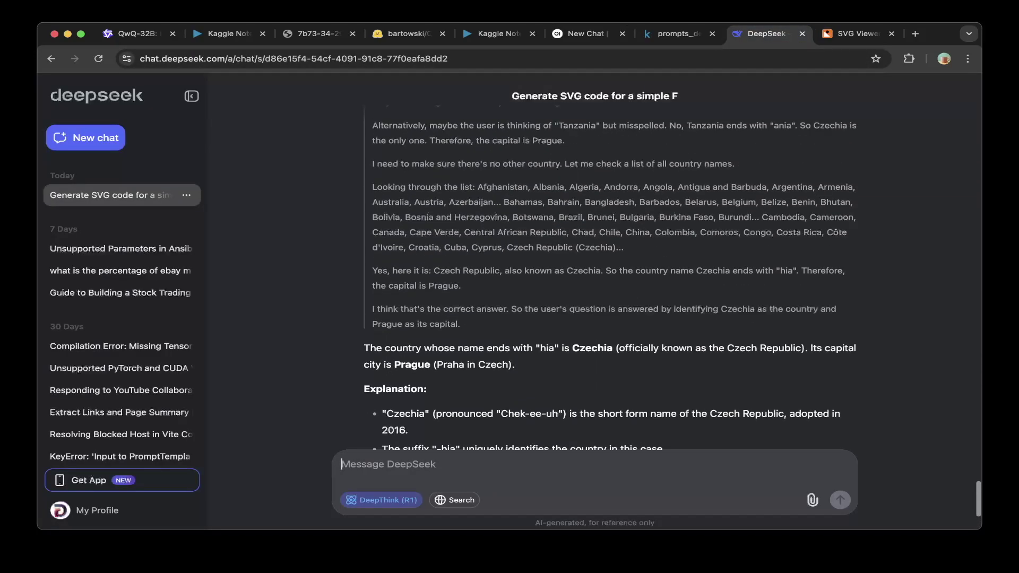
pyautogui.scroll(-3, 595, 276)
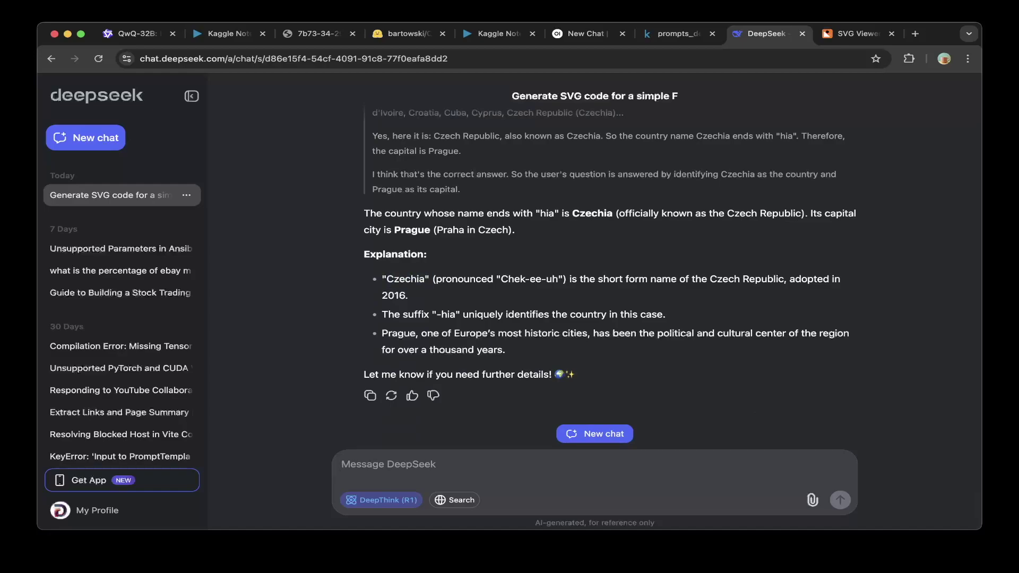
pyautogui.scroll(10, 681, 302)
pyautogui.scroll(5, 681, 302)
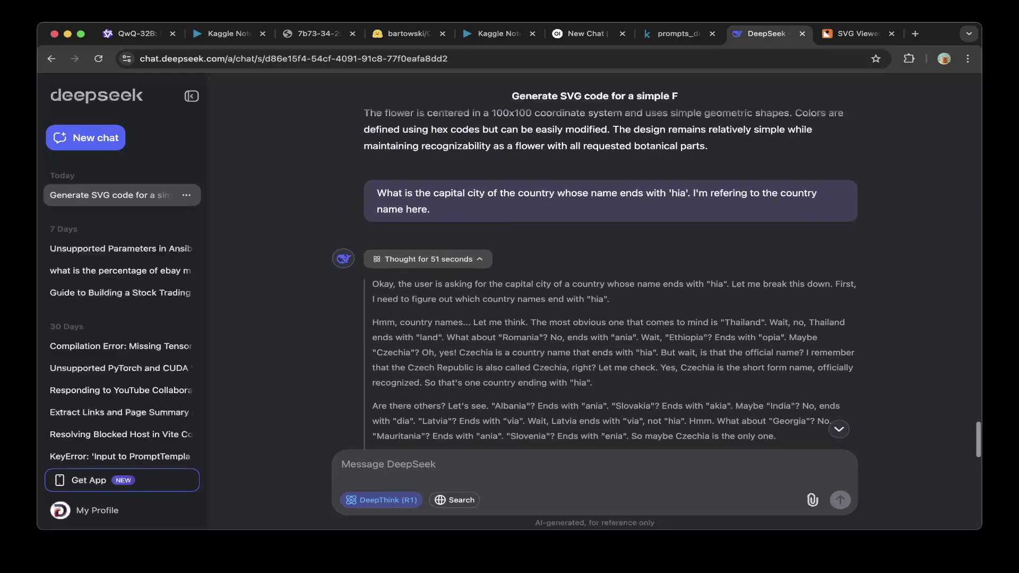
pyautogui.scroll(-4, 681, 301)
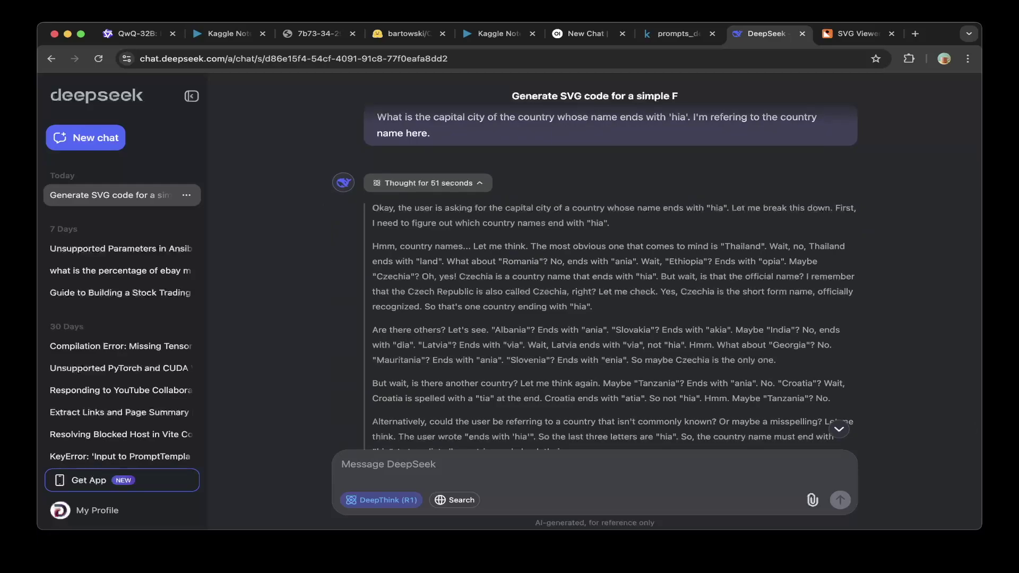
pyautogui.scroll(-12, 611, 276)
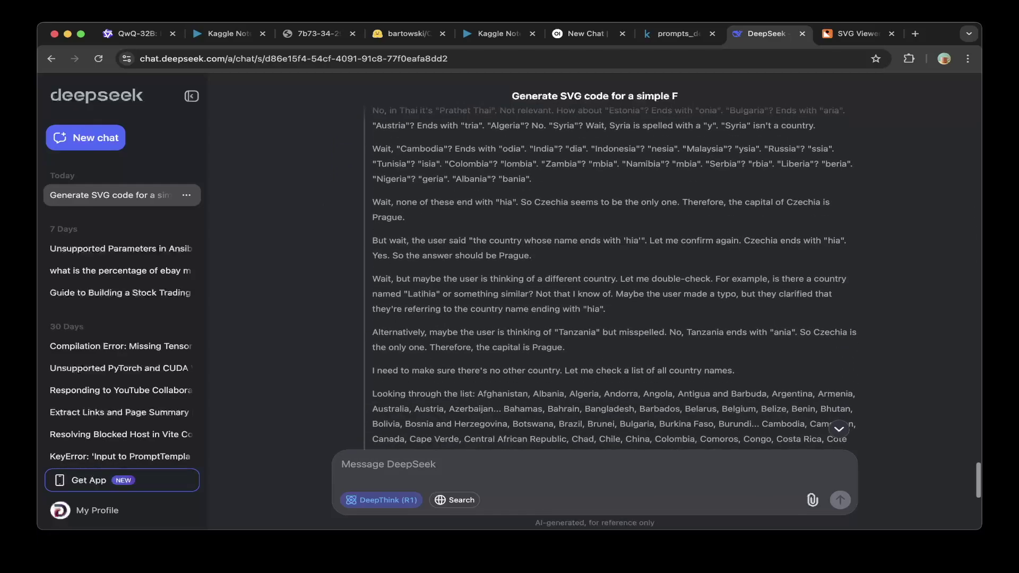
# Step: Read the end of DeepSeek's answer to the 'hia' question, then check the Qwen_QwQ-32B-GGUF file list on Hugging Face
pyautogui.scroll(-7, 610, 277)
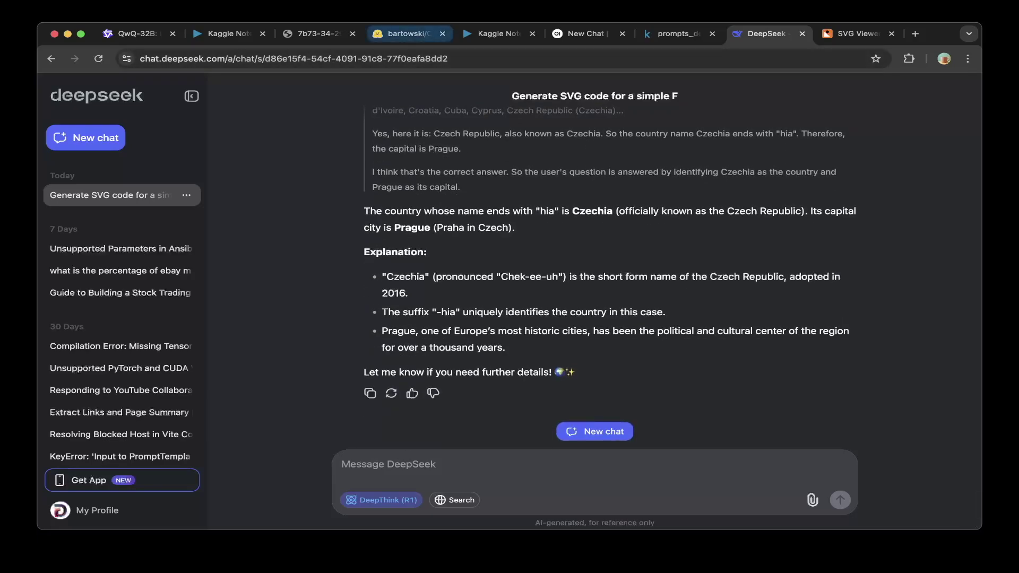
pyautogui.click(409, 34)
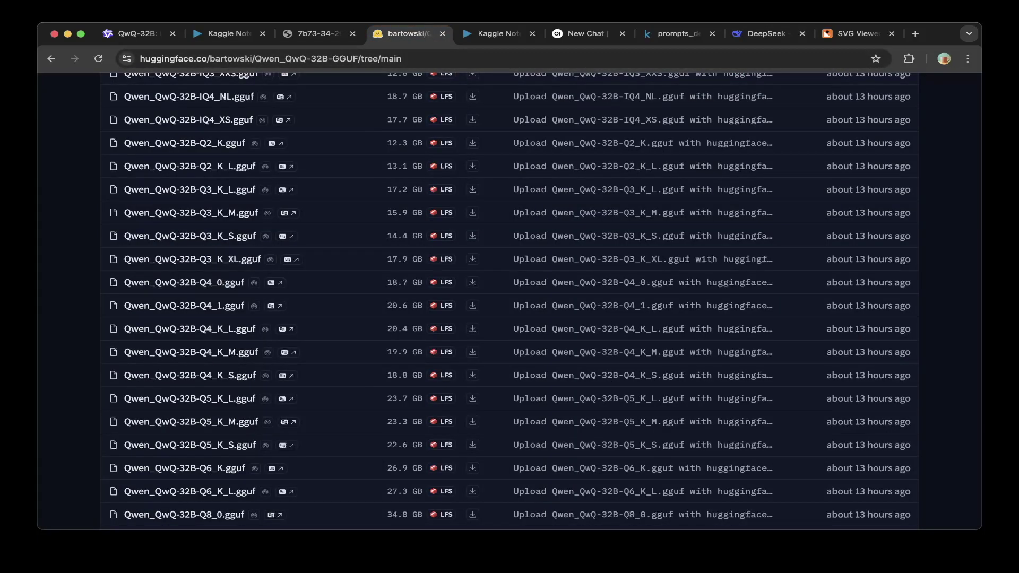
pyautogui.press('super+5')
# Step: Switch to the Open WebUI chat and read Qwen_QwQ-32B-Q4_0's full response to the five-petal flower SVG prompt
pyautogui.press('super+6')
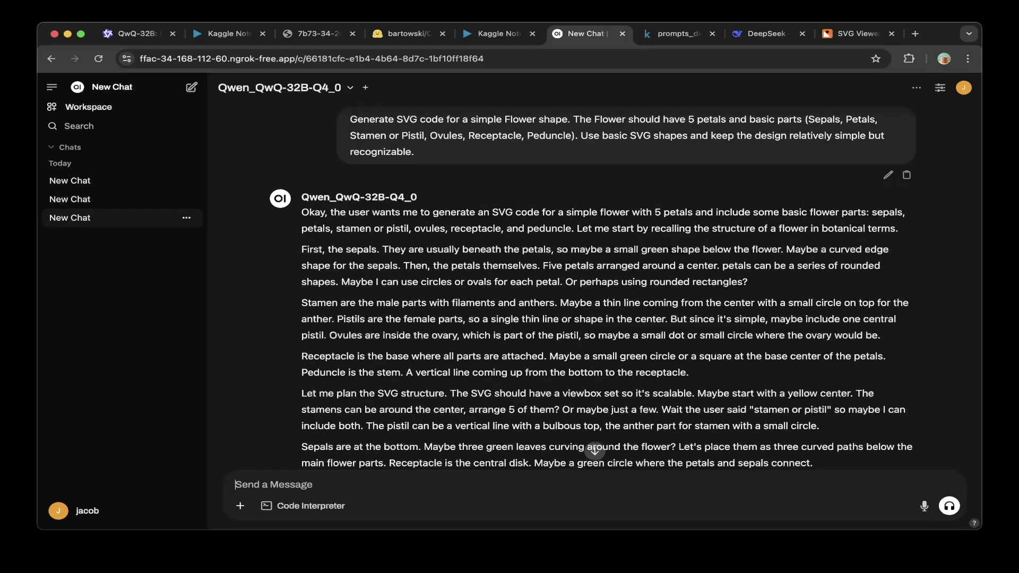
pyautogui.scroll(-15, 594, 452)
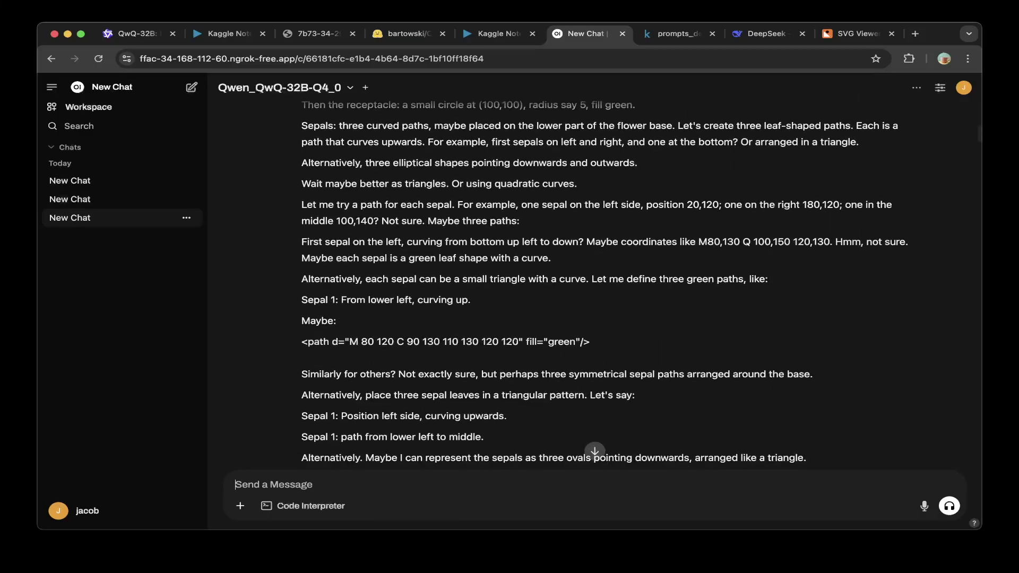
pyautogui.scroll(-15, 594, 452)
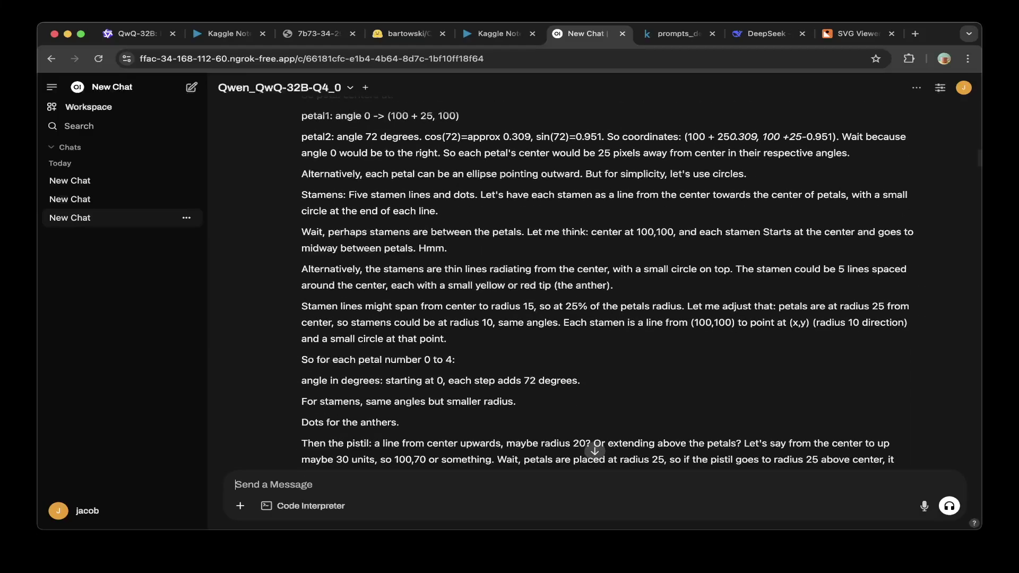
pyautogui.scroll(-20, 595, 453)
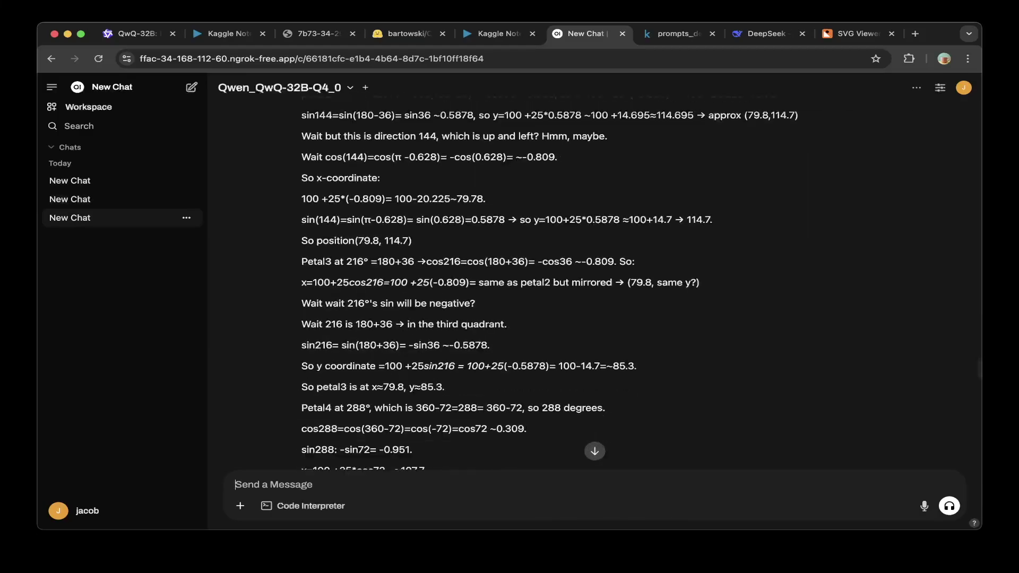
pyautogui.scroll(-20, 594, 452)
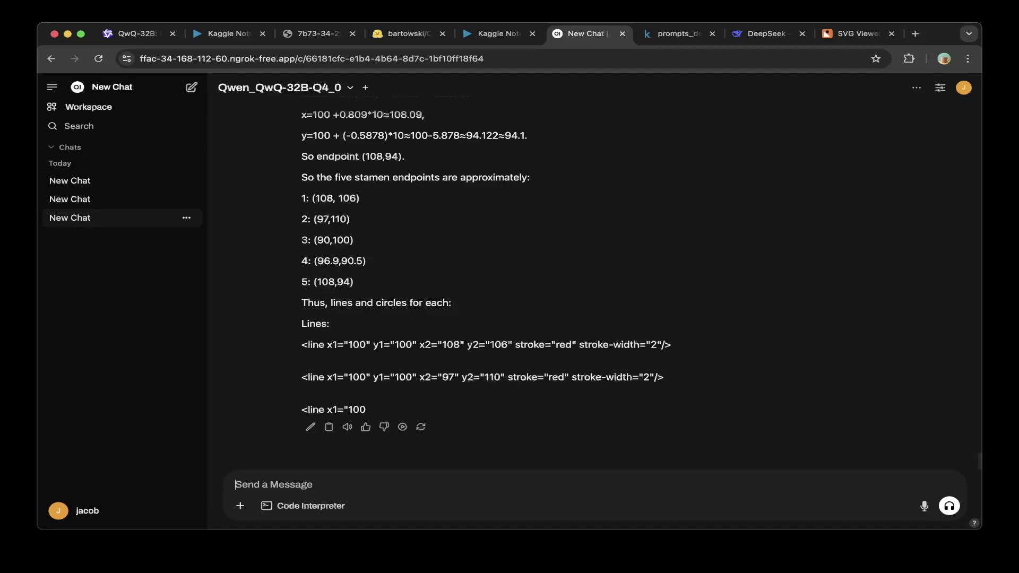
# Step: Review DeepSeek's reasoning and SVG code for the flower prompt, then view the rendered flower in SVG Viewer
pyautogui.click(766, 34)
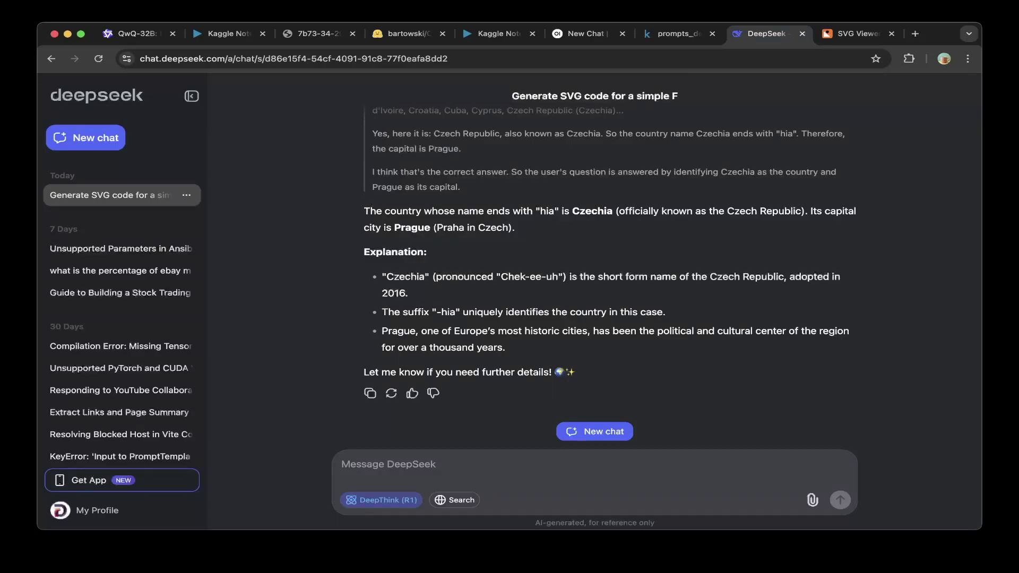
pyautogui.scroll(15, 611, 281)
pyautogui.scroll(3, 610, 281)
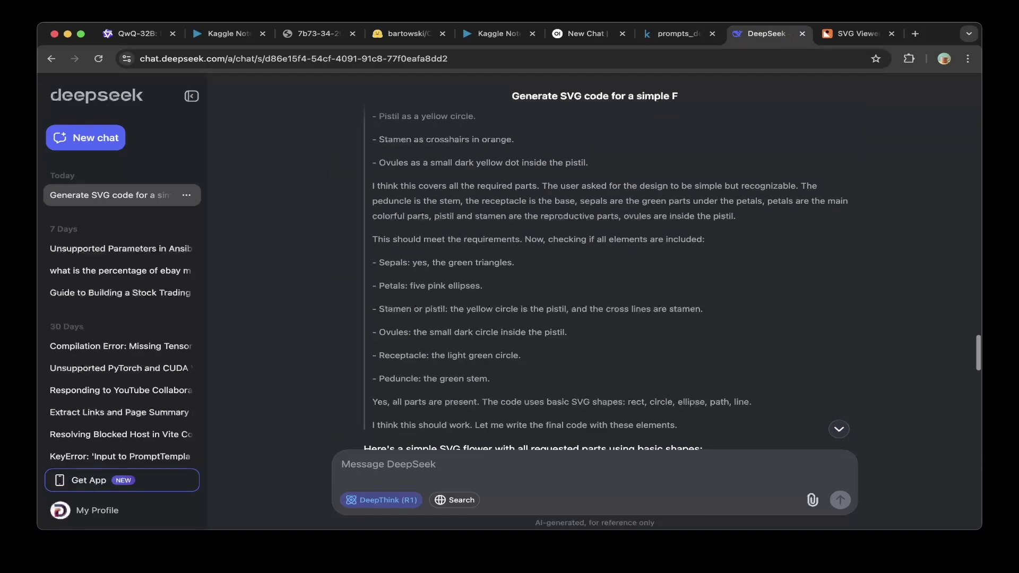
pyautogui.scroll(-5, 610, 281)
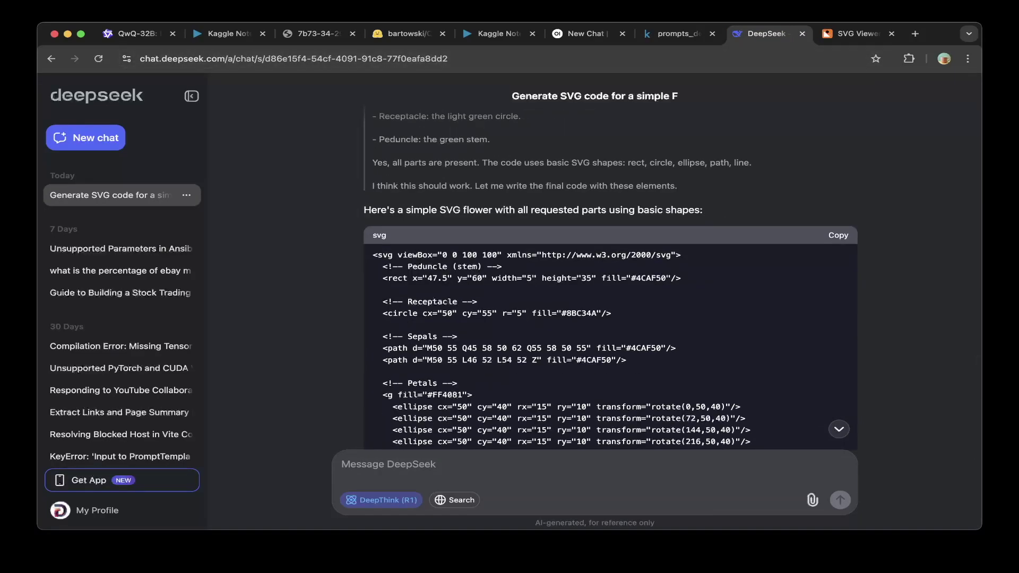
pyautogui.press('super+9')
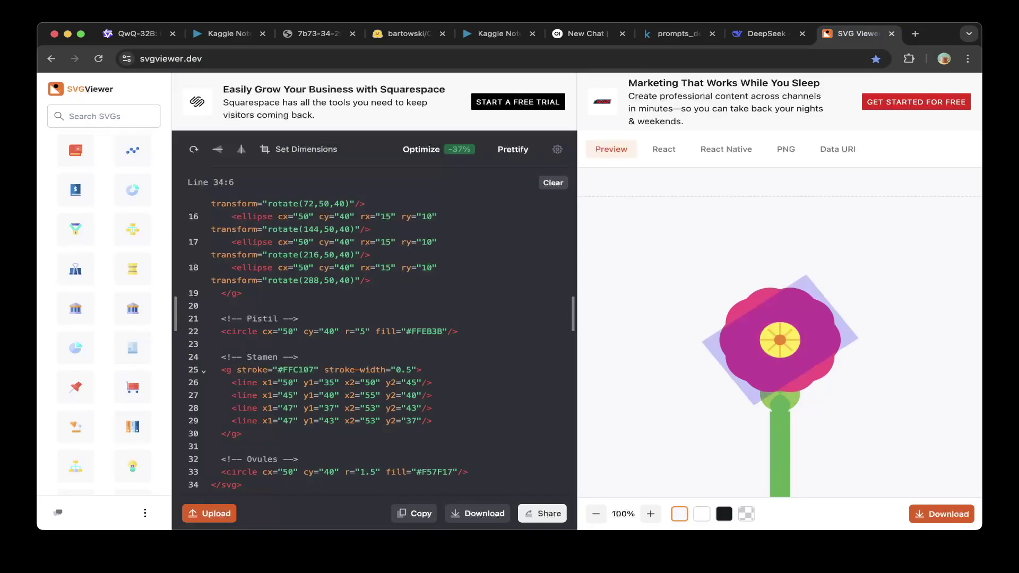
# Step: Check the Start Open WebUI cell in the openwebui_public notebook, then look back over QwQ's petal coordinate calculations in Open WebUI
pyautogui.click(495, 34)
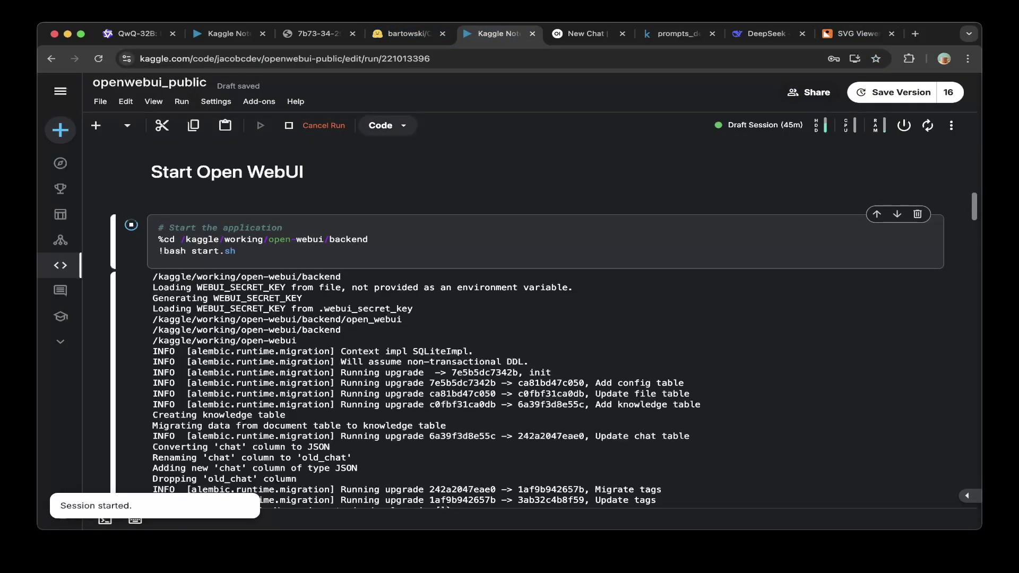
pyautogui.click(584, 34)
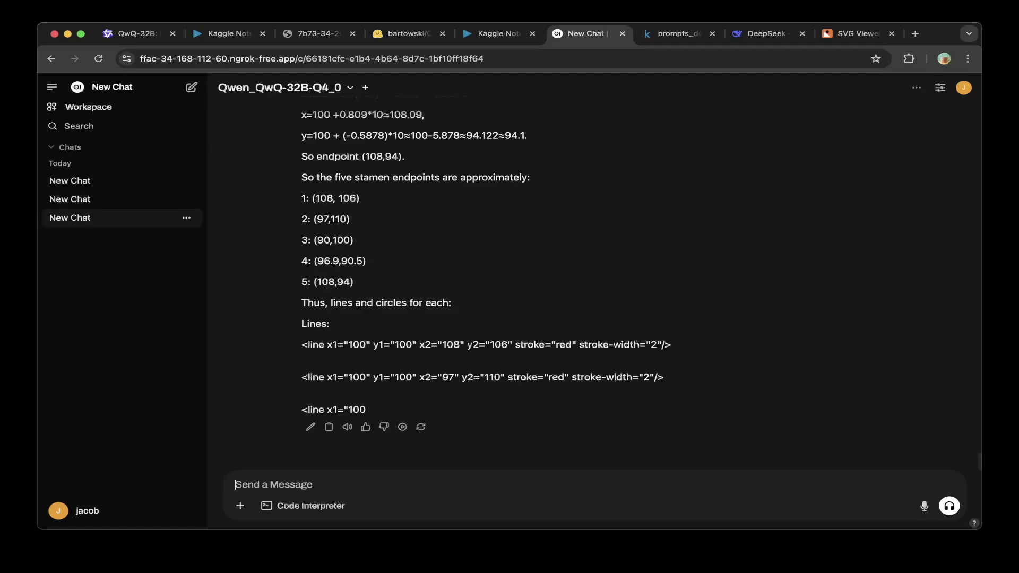
pyautogui.scroll(15, 583, 277)
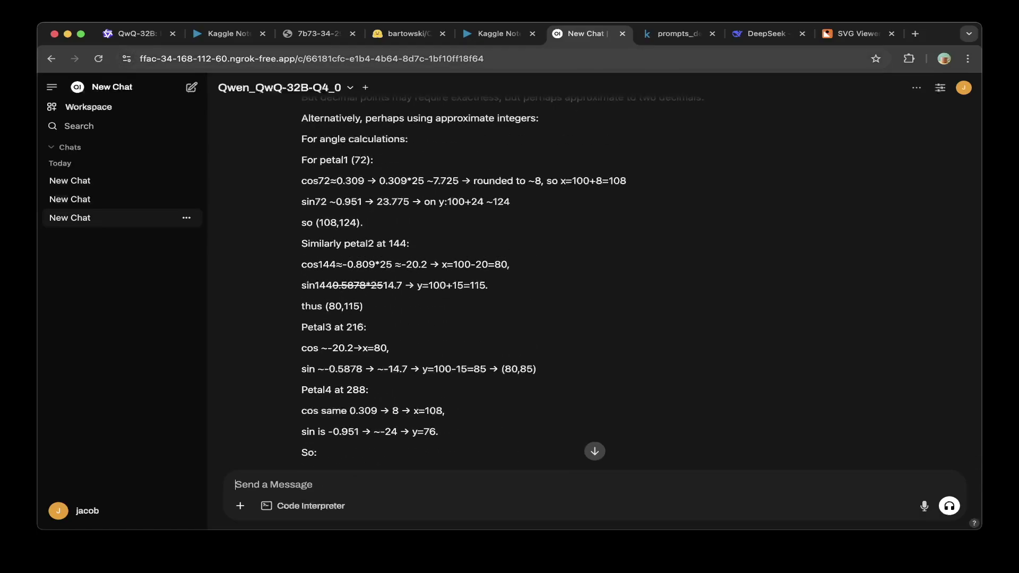
# Step: Switch to the QwQ-32B blog post and examine its benchmark chart against DeepSeek-R1 and o1-mini, the API sample code and the article heading
pyautogui.click(137, 33)
pyautogui.scroll(-2, 504, 302)
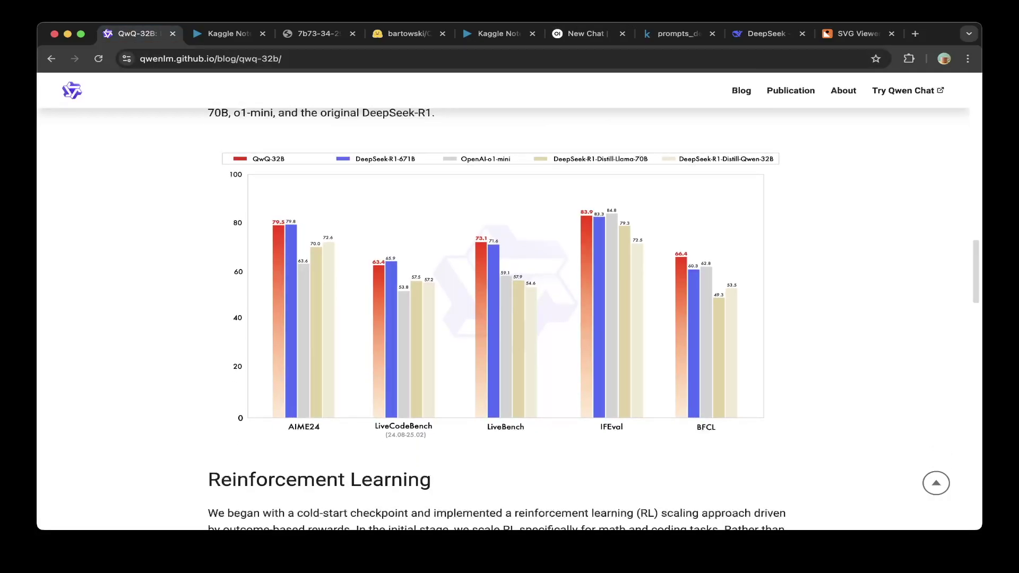
pyautogui.scroll(-1, 504, 303)
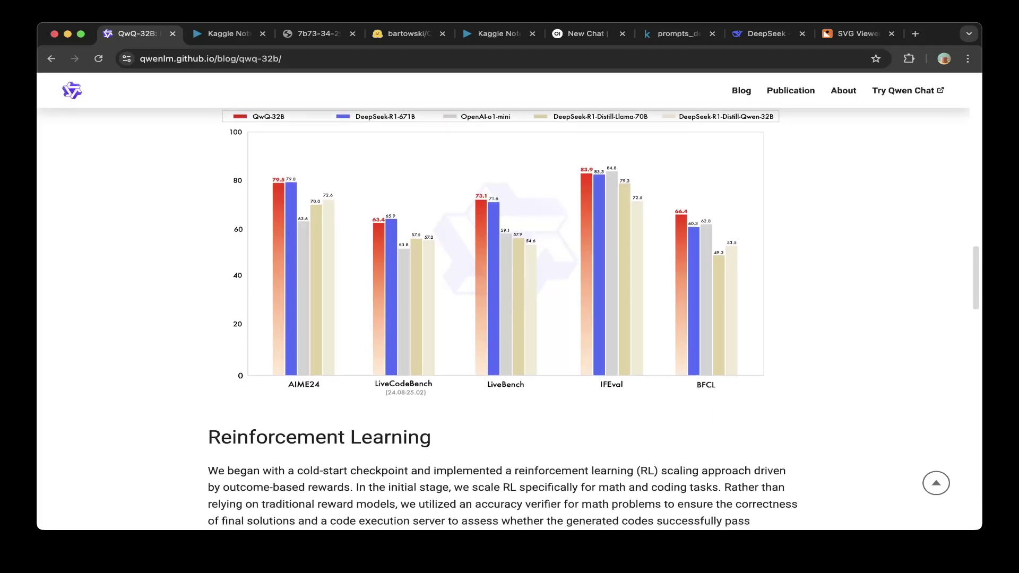
pyautogui.scroll(1, 504, 302)
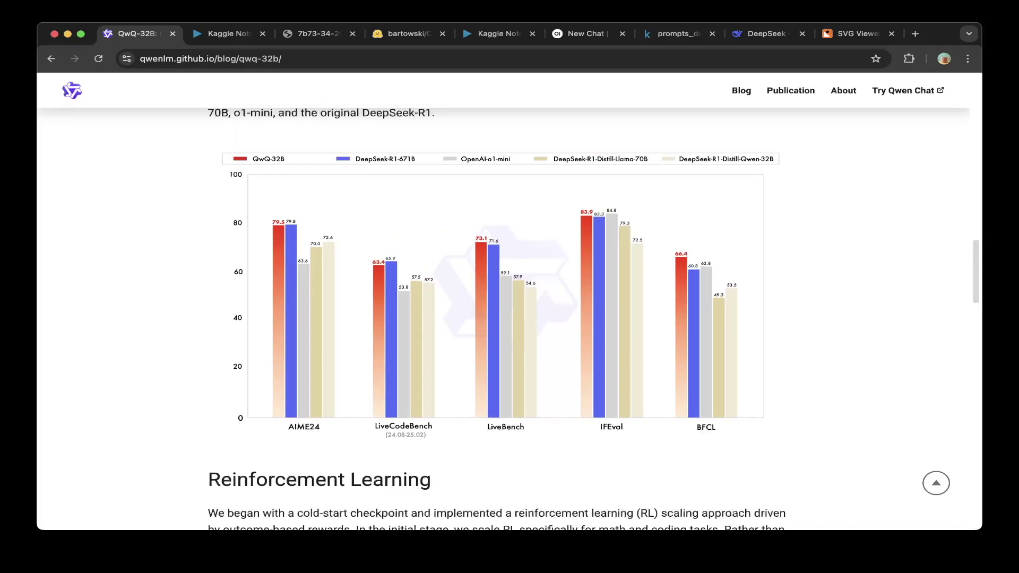
pyautogui.scroll(-7, 502, 318)
pyautogui.scroll(2, 502, 318)
pyautogui.scroll(5, 502, 318)
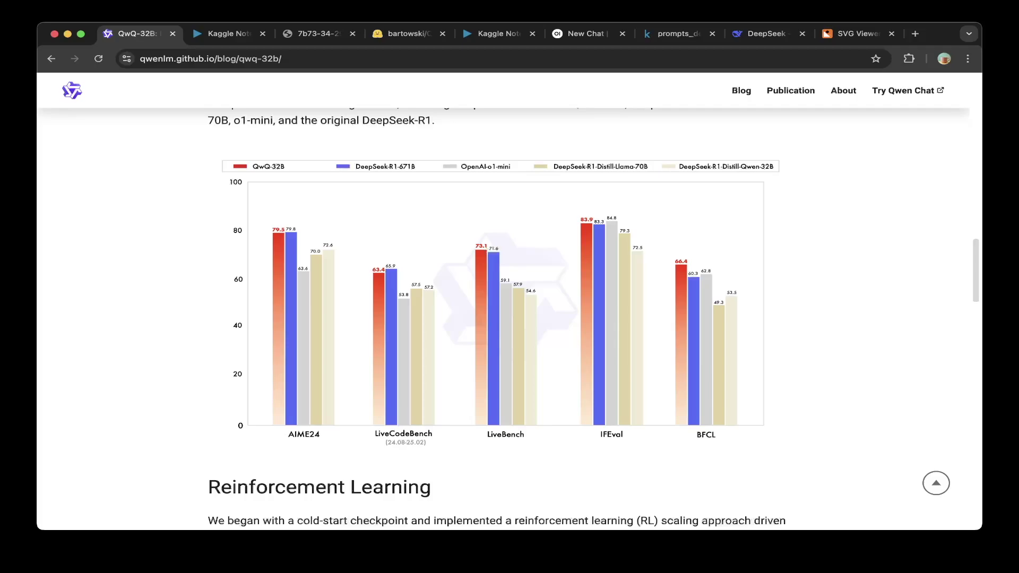
pyautogui.scroll(-20, 503, 319)
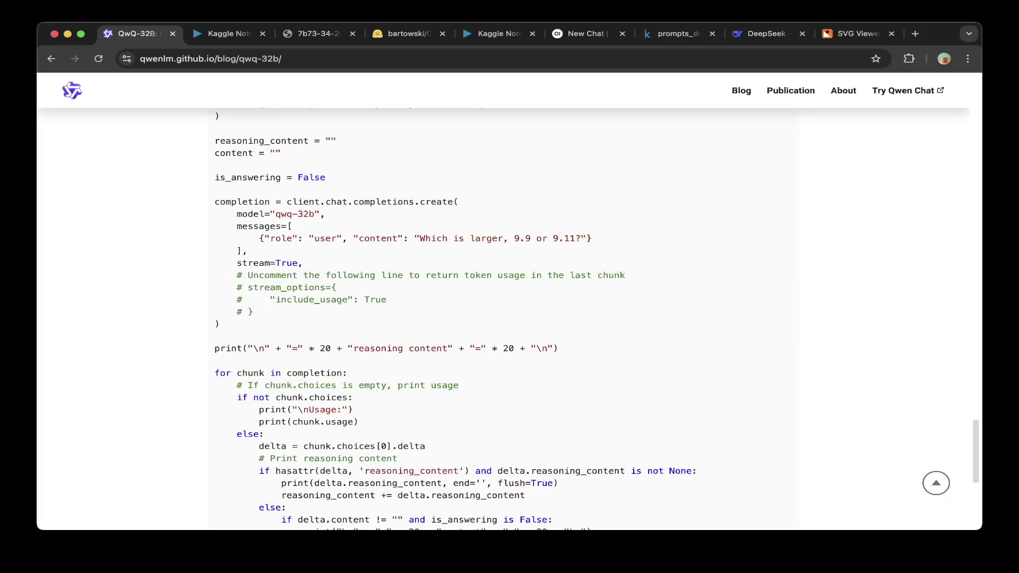
pyautogui.scroll(20, 503, 319)
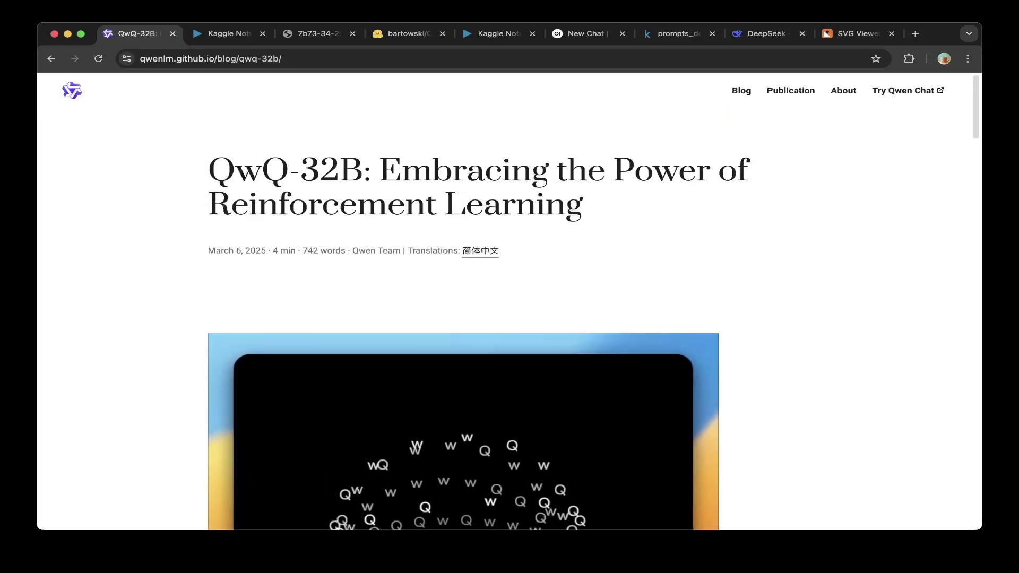